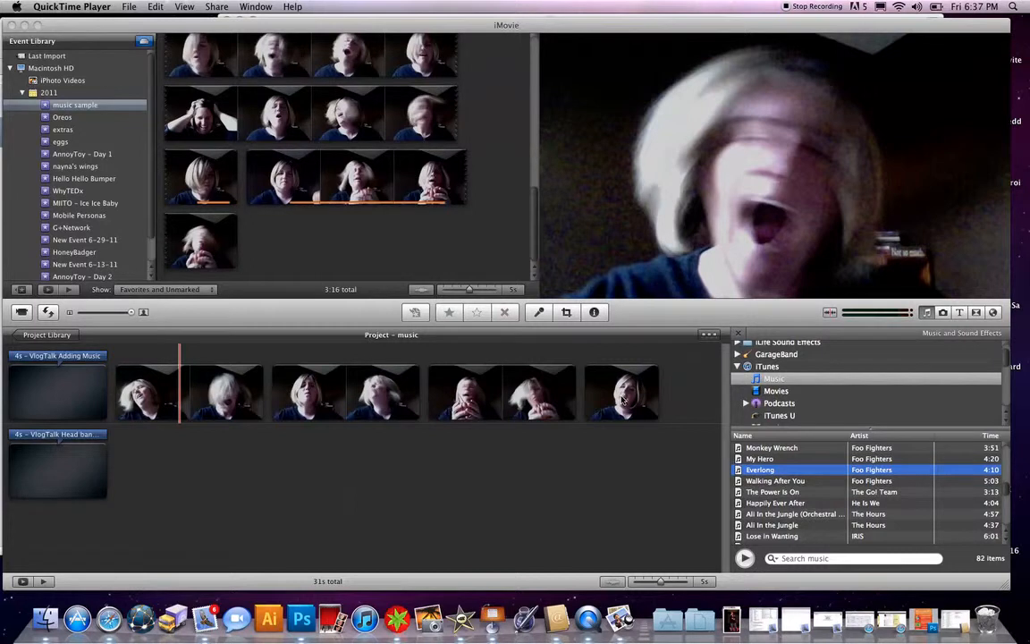
- Select the last video clip in the project and set its audio volume to 0% in the audio adjustments
click(624, 399)
click(624, 400)
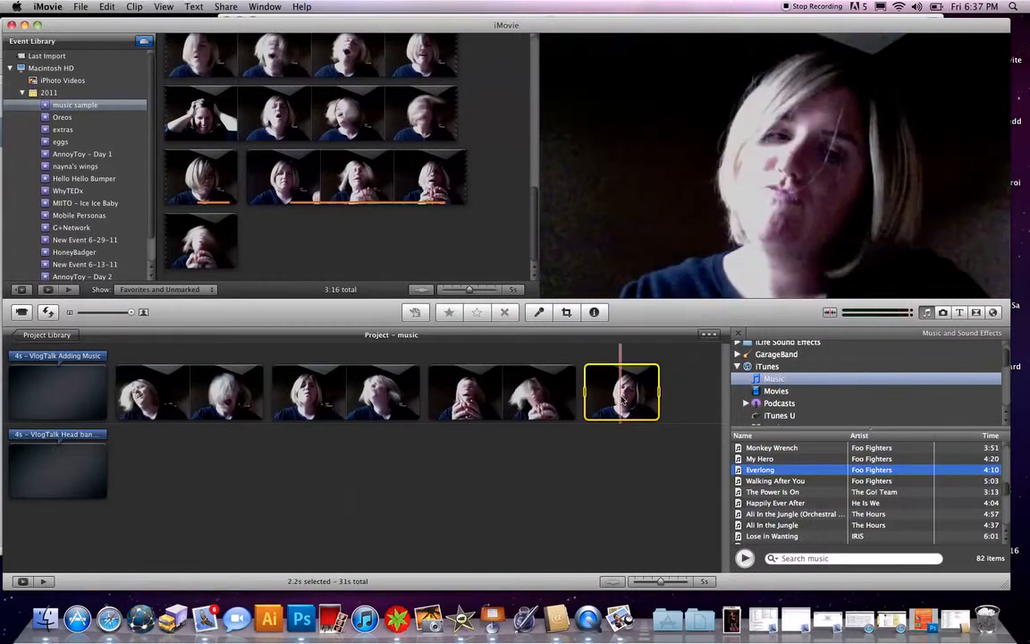
mouse_move(600, 416)
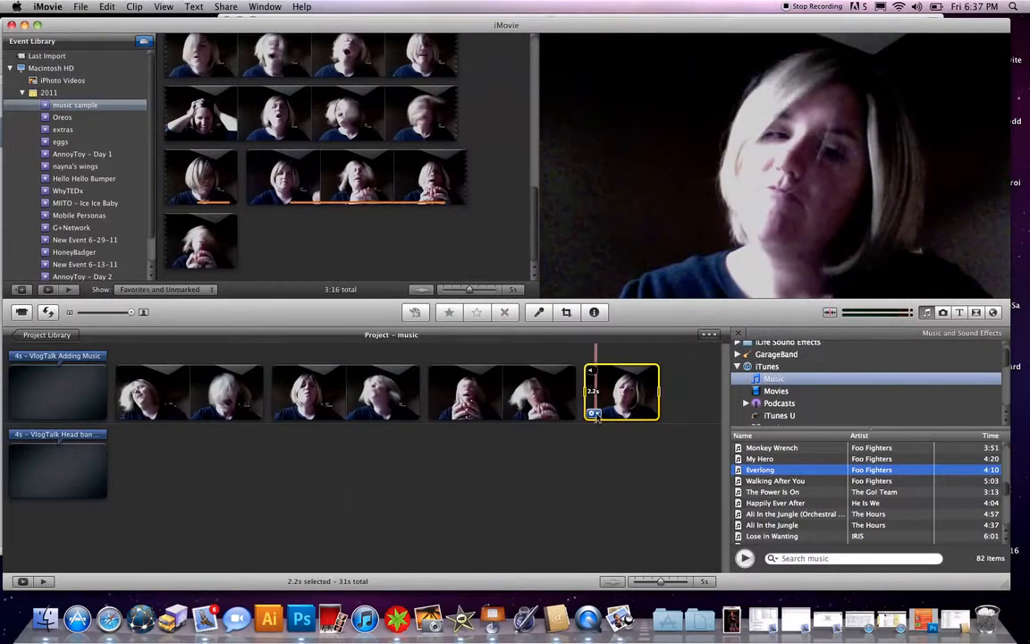
click(598, 414)
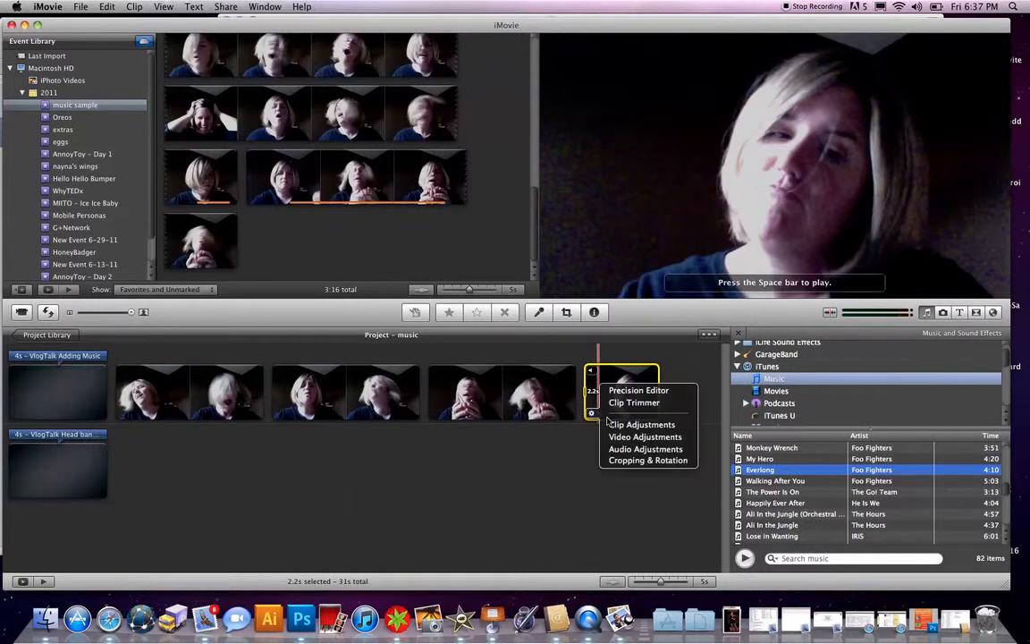
click(617, 450)
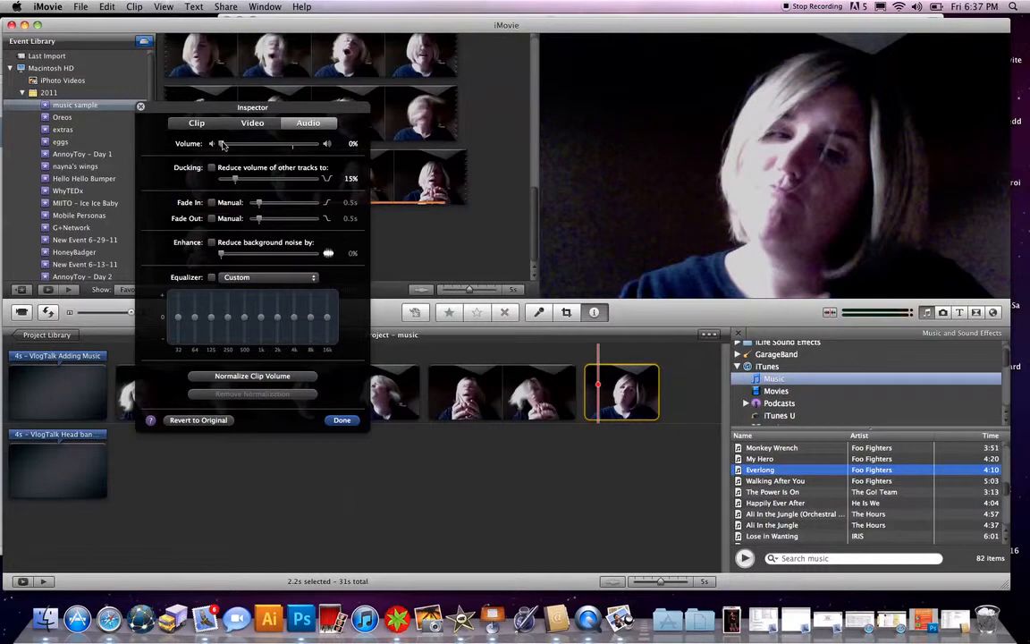
mouse_move(224, 144)
mouse_down()
mouse_move(293, 145)
mouse_move(209, 149)
mouse_up()
click(331, 420)
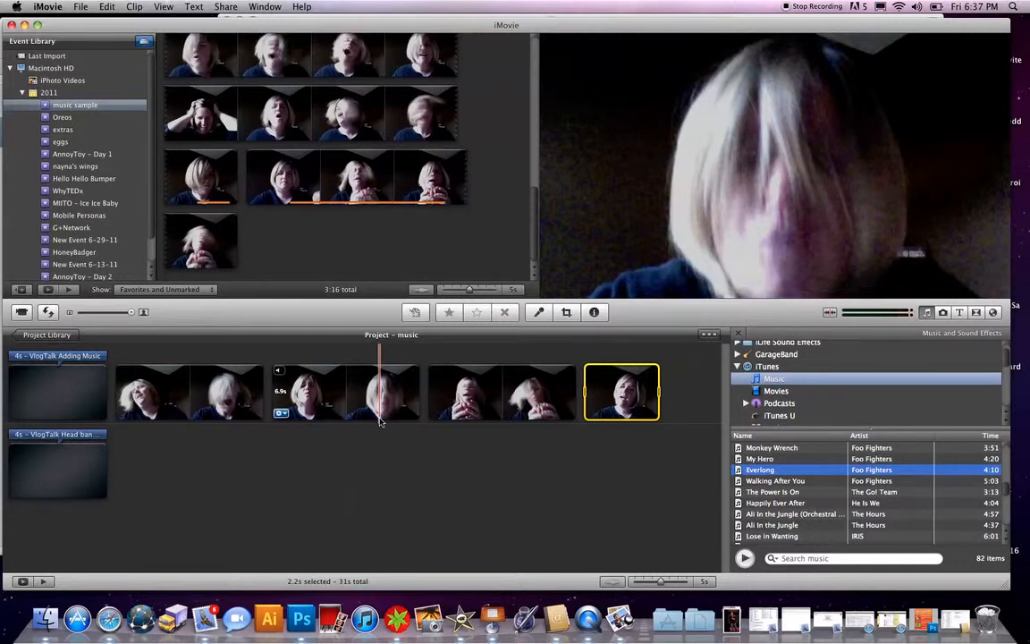
- Add the Foo Fighters song Everlong from the iTunes music list to the project as background music
click(443, 450)
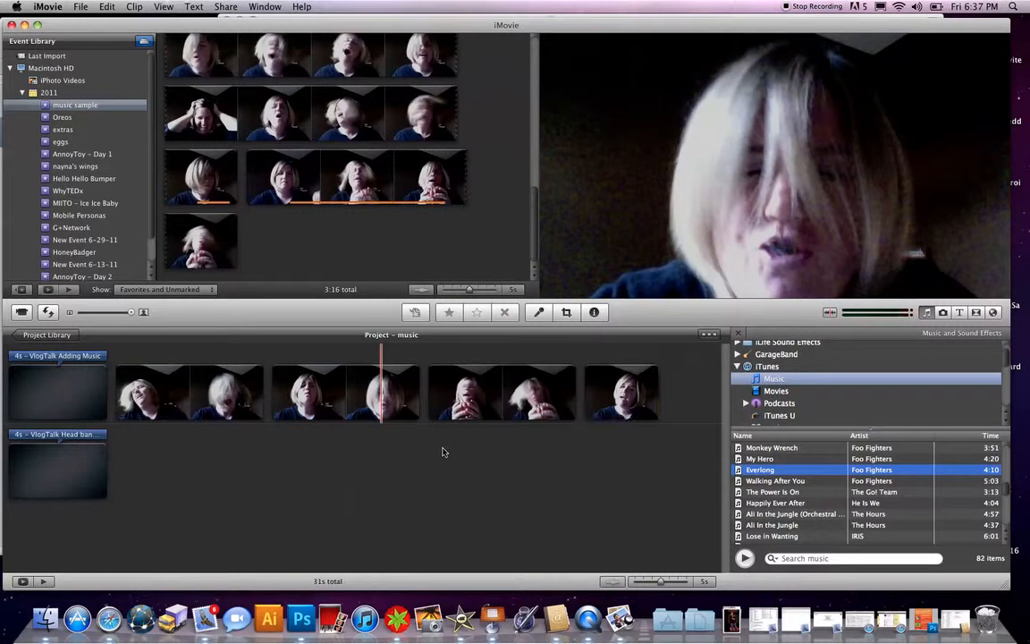
drag(760, 470, 763, 472)
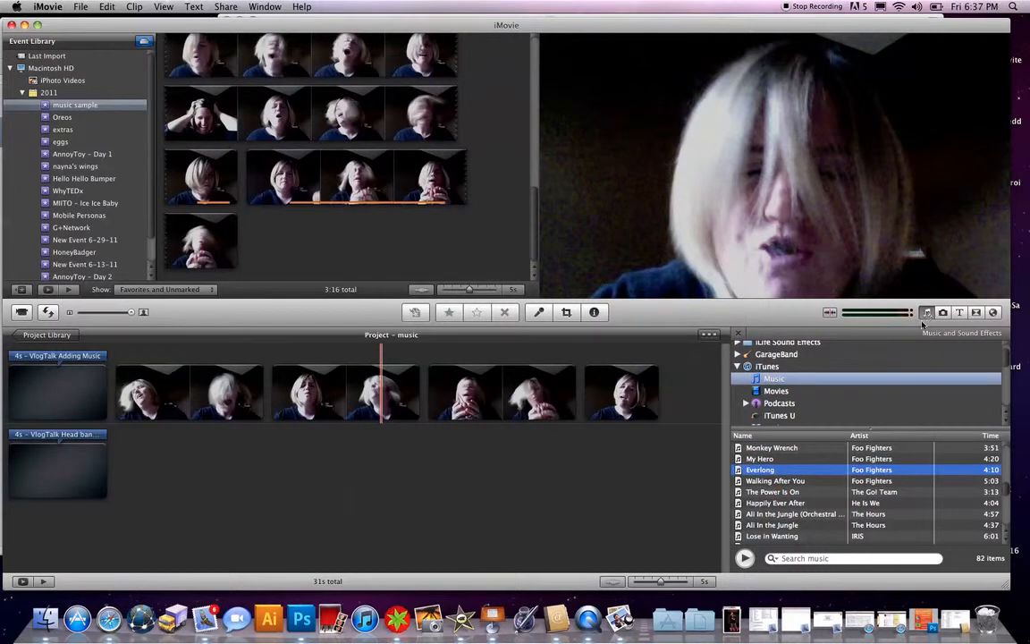
drag(760, 476, 411, 367)
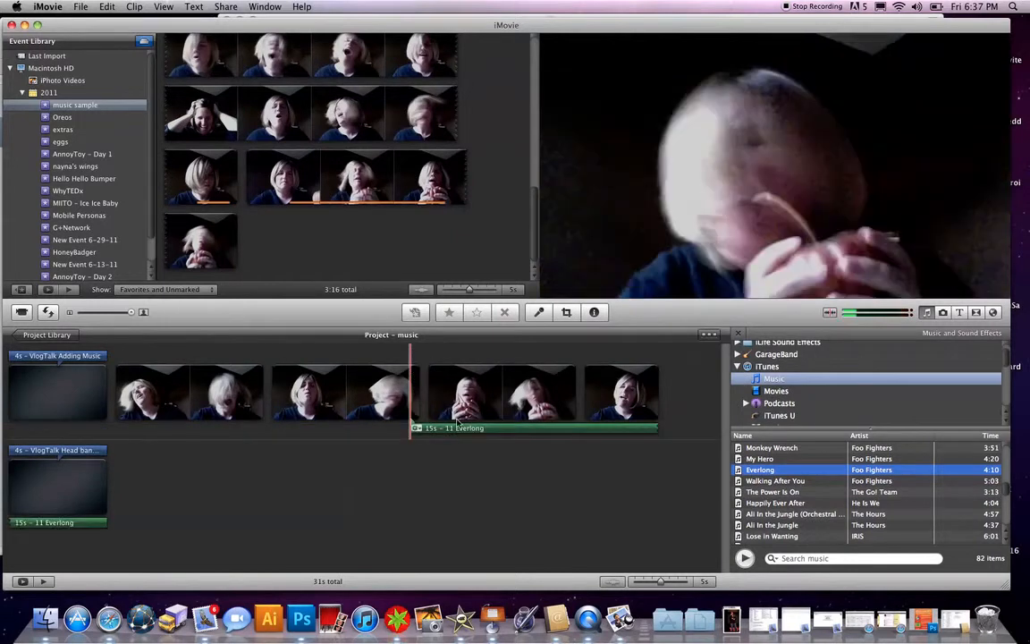
- Move the Everlong music track to the start of the project, extend it to the last clip, and play it back
drag(483, 427, 224, 426)
drag(464, 428, 659, 428)
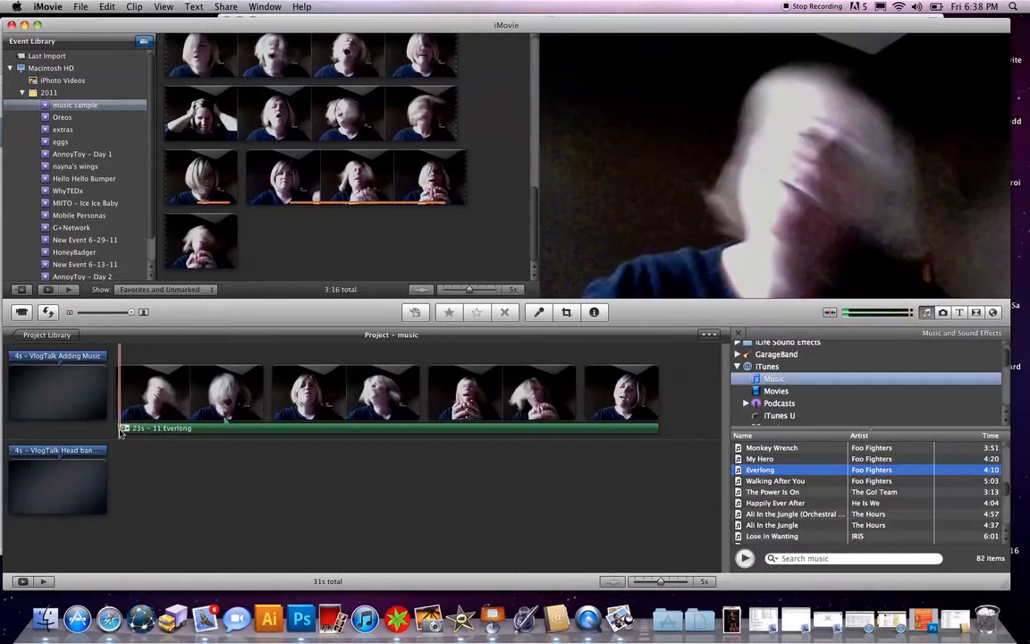
key(space)
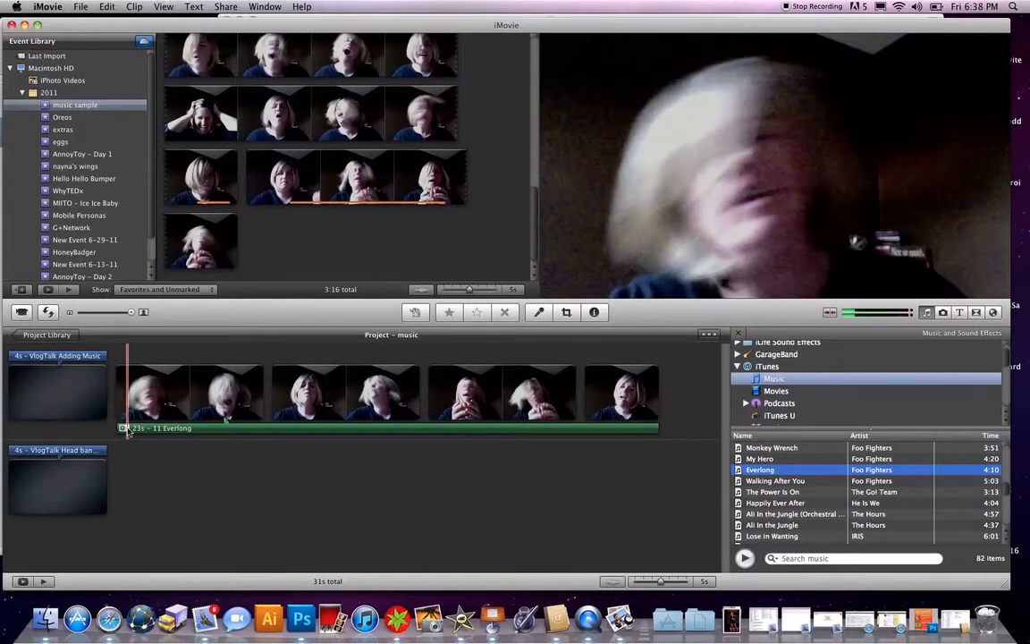
- Open the Everlong track in the Clip Trimmer and extend its end point further into the song
click(124, 428)
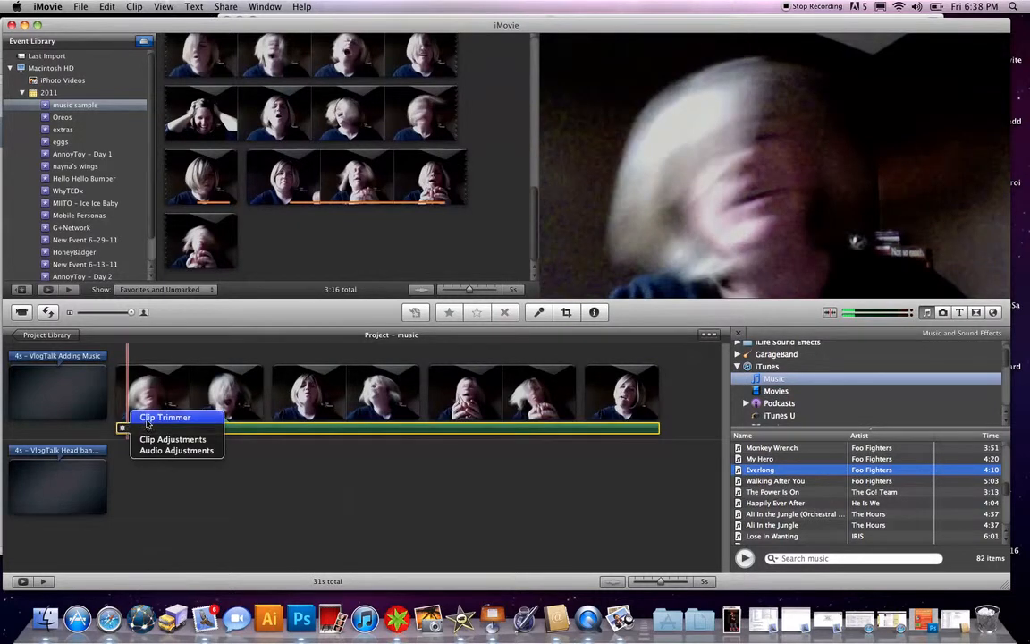
click(164, 418)
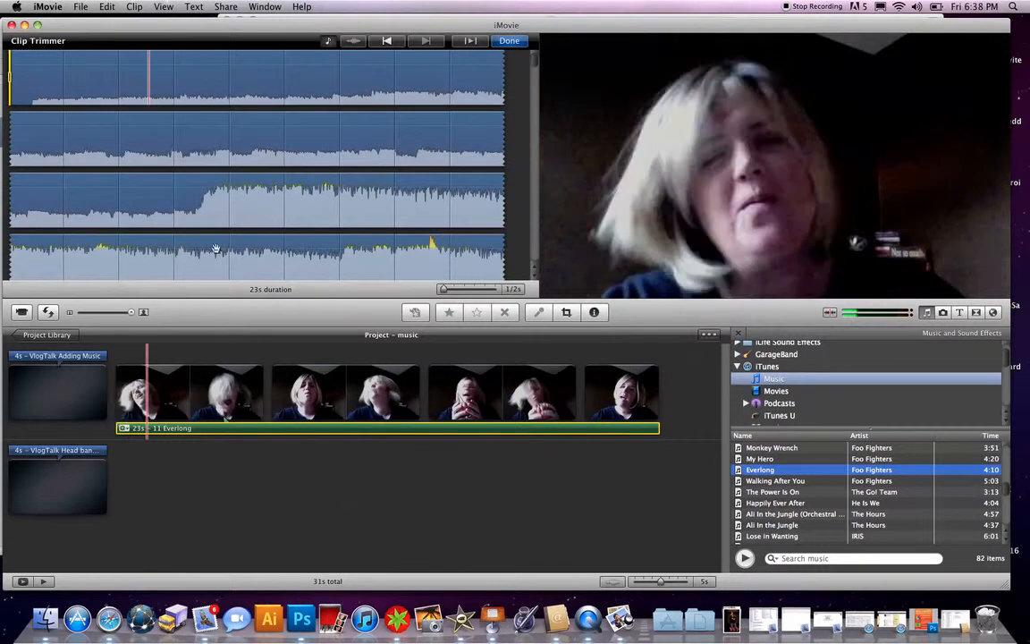
scroll(241, 193, down, 5)
scroll(239, 194, down, 1)
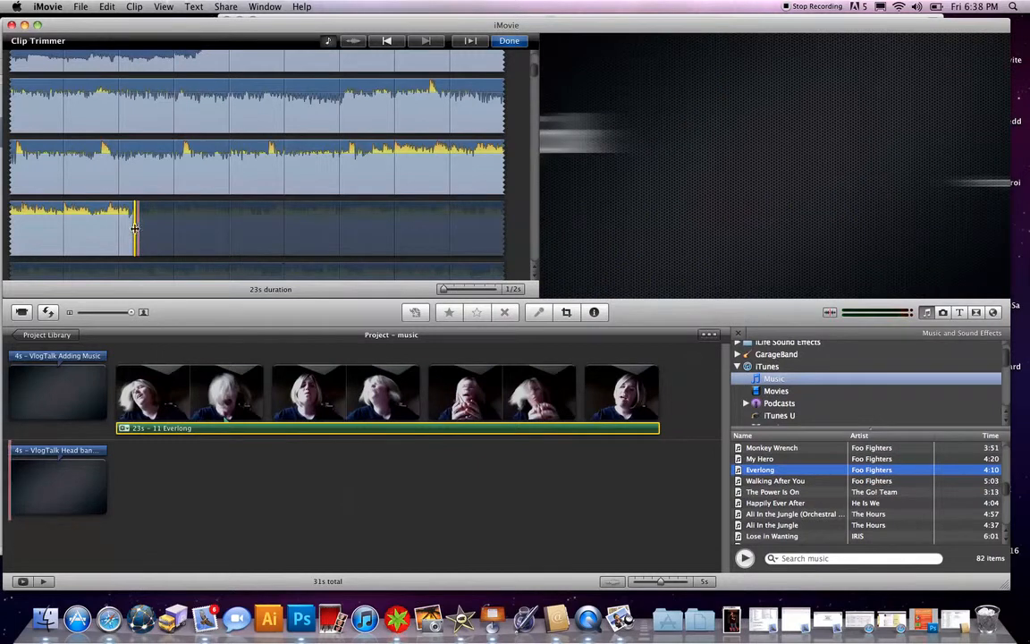
drag(135, 227, 319, 229)
drag(389, 248, 495, 275)
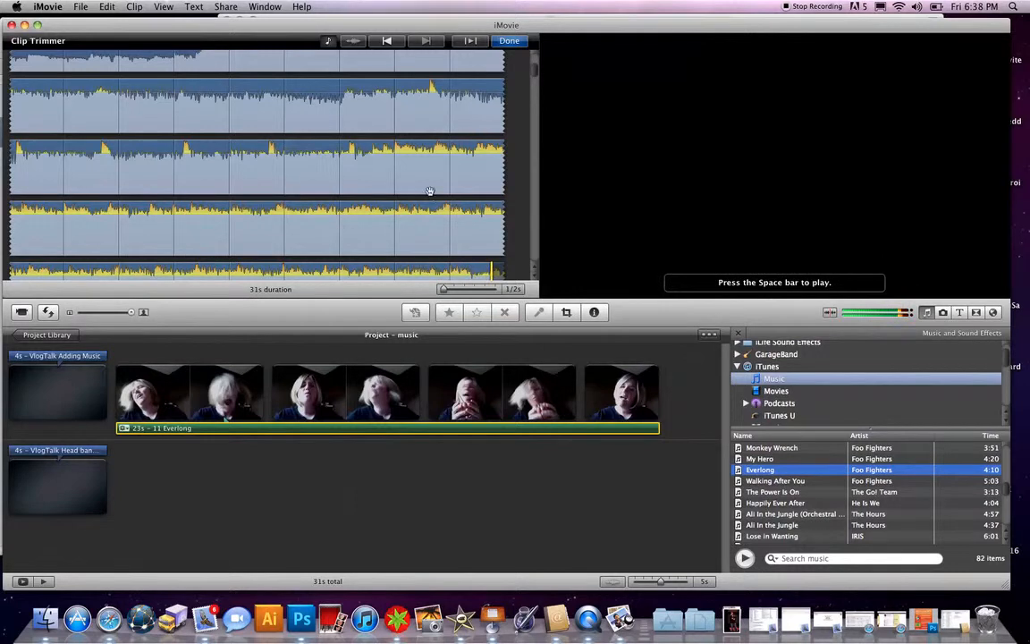
- Move the track's start point later in the song, to where the waveform gets louder
scroll(71, 157, up, 5)
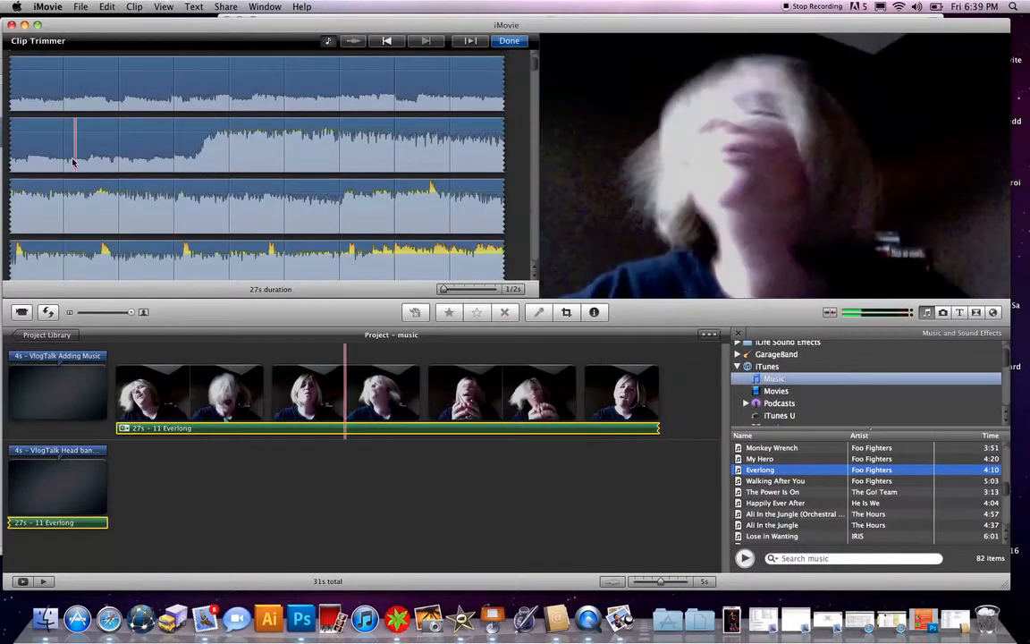
scroll(165, 162, up, 5)
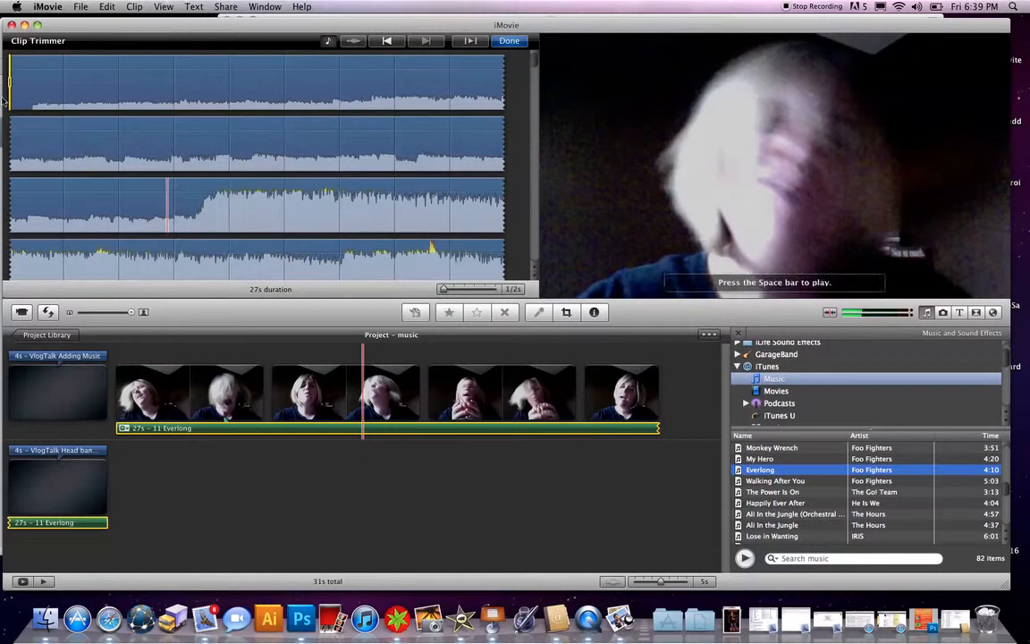
drag(10, 80, 238, 207)
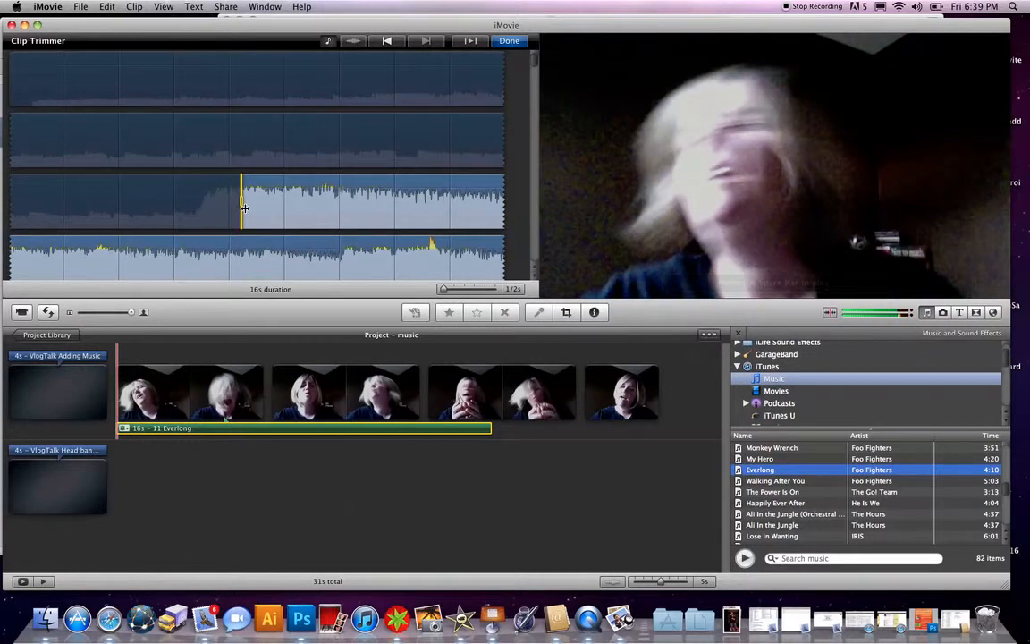
- Extend the track's end point so the selected portion lasts about 23 s
scroll(246, 212, down, 5)
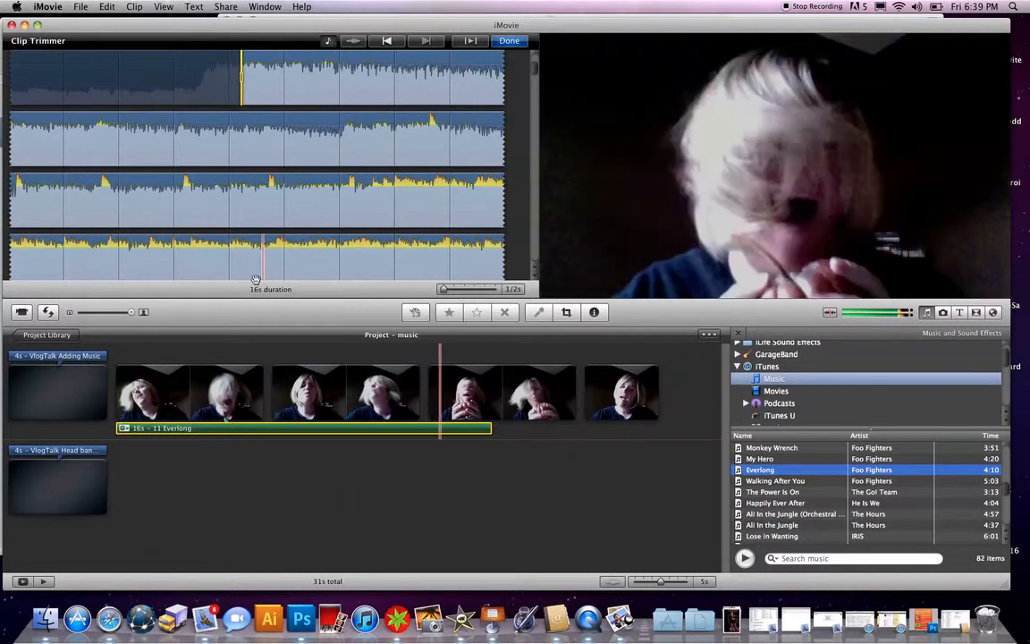
scroll(295, 228, down, 8)
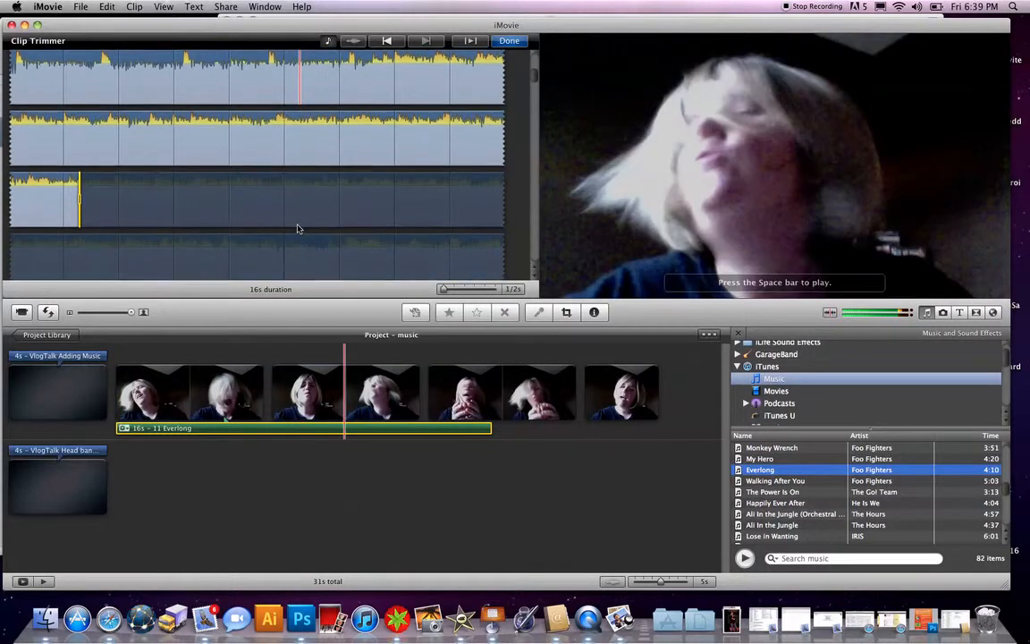
scroll(297, 229, down, 2)
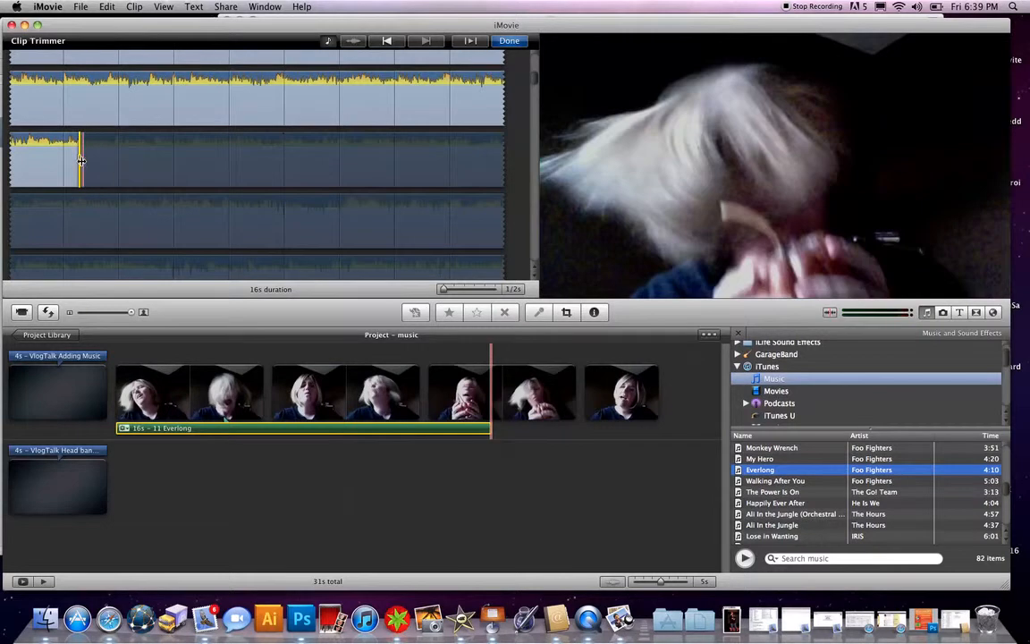
drag(81, 160, 157, 159)
drag(219, 224, 333, 230)
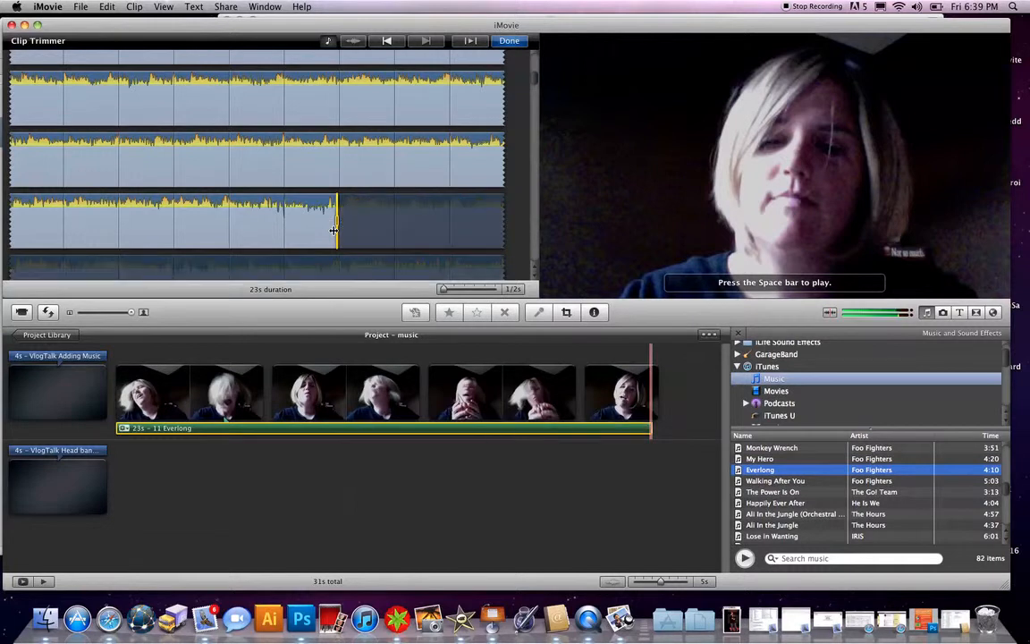
- Play the selection and fine-tune the track's end point slightly later
key(space)
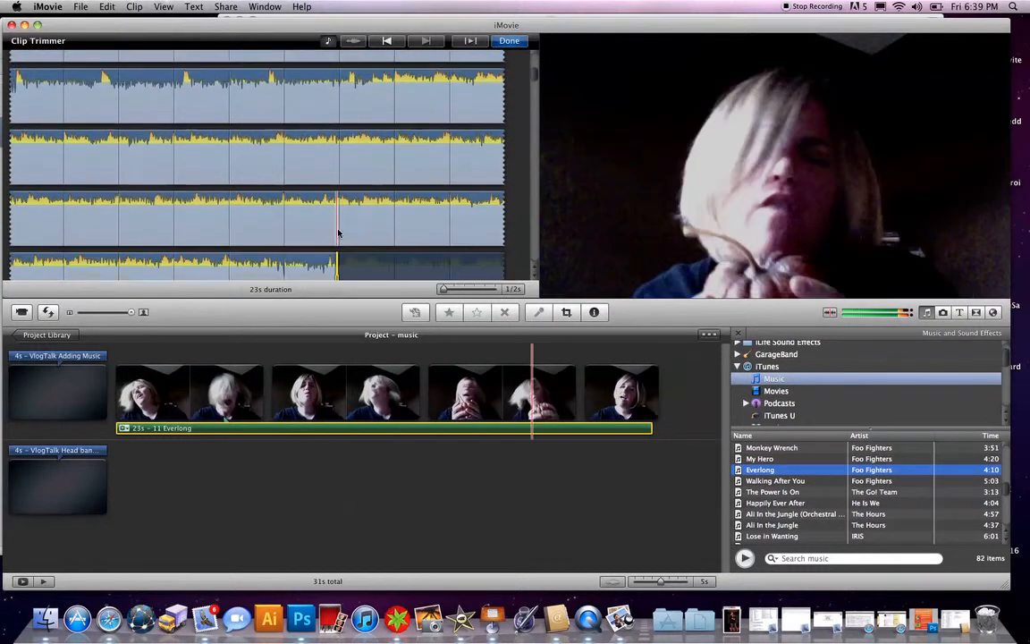
drag(337, 195, 348, 194)
key(space)
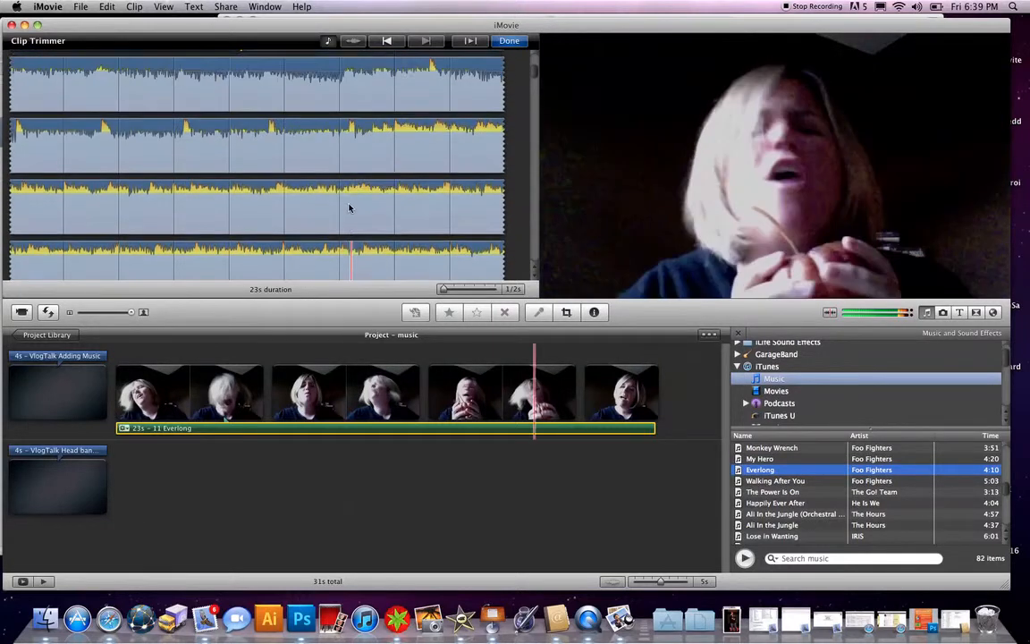
click(349, 183)
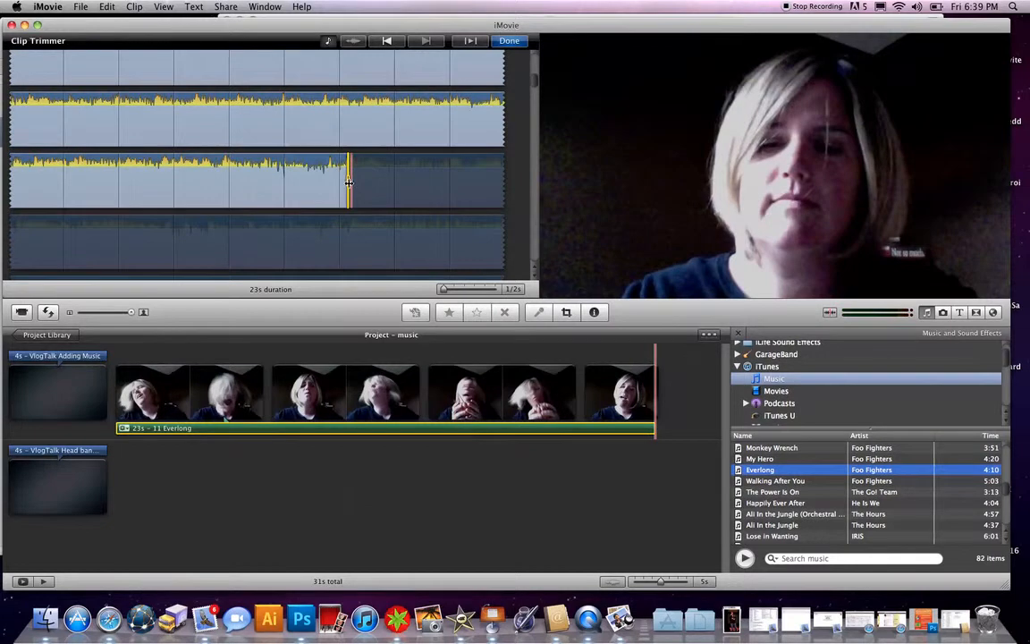
drag(349, 182, 359, 183)
- Preview the trimmed music from its start and close the Clip Trimmer
scroll(359, 183, up, 5)
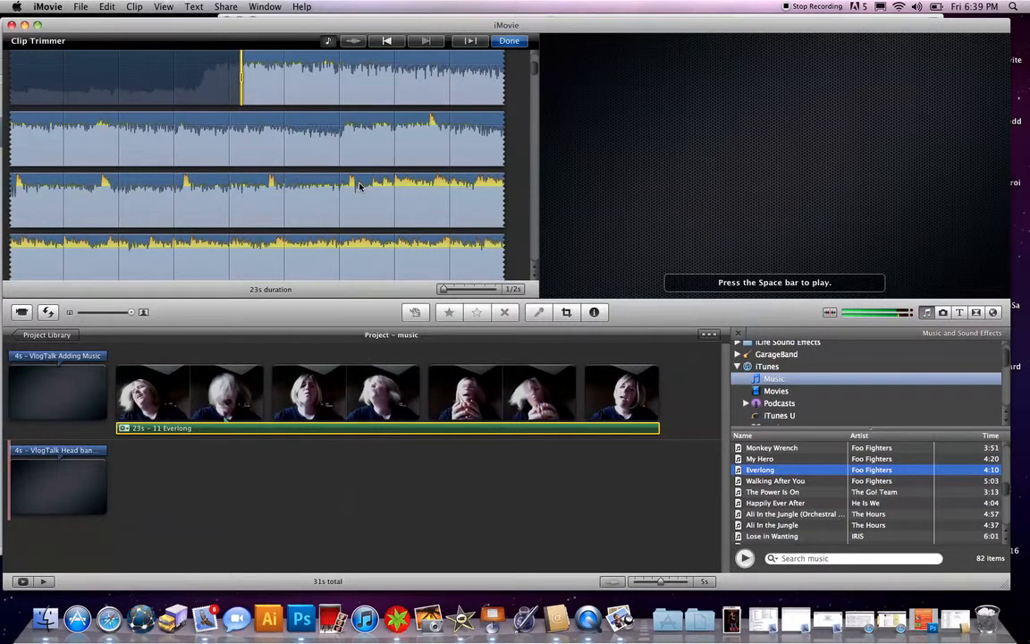
click(292, 92)
scroll(259, 107, up, 1)
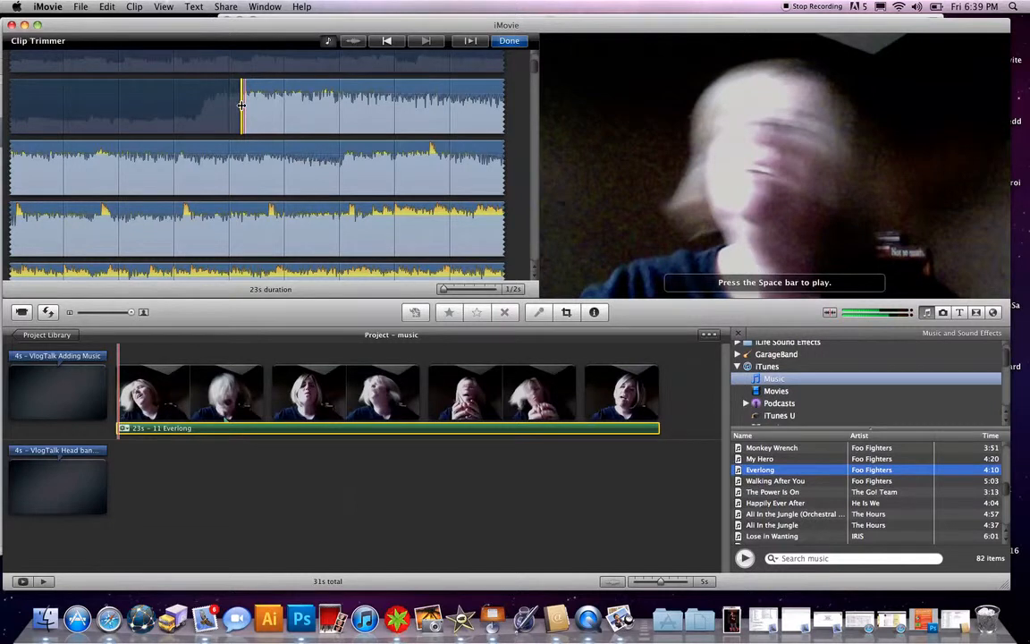
key(space)
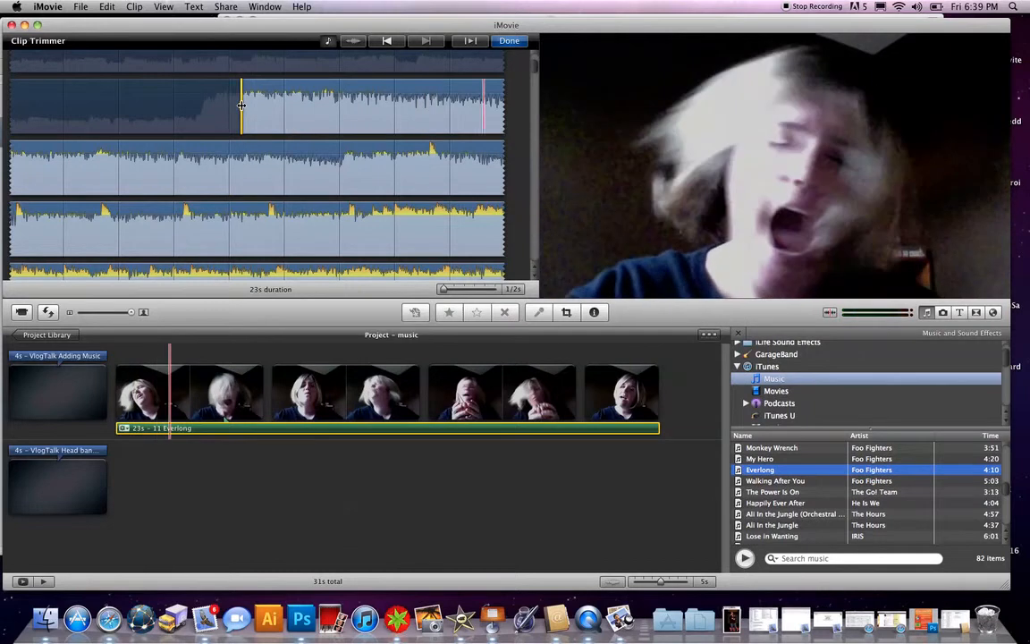
click(508, 42)
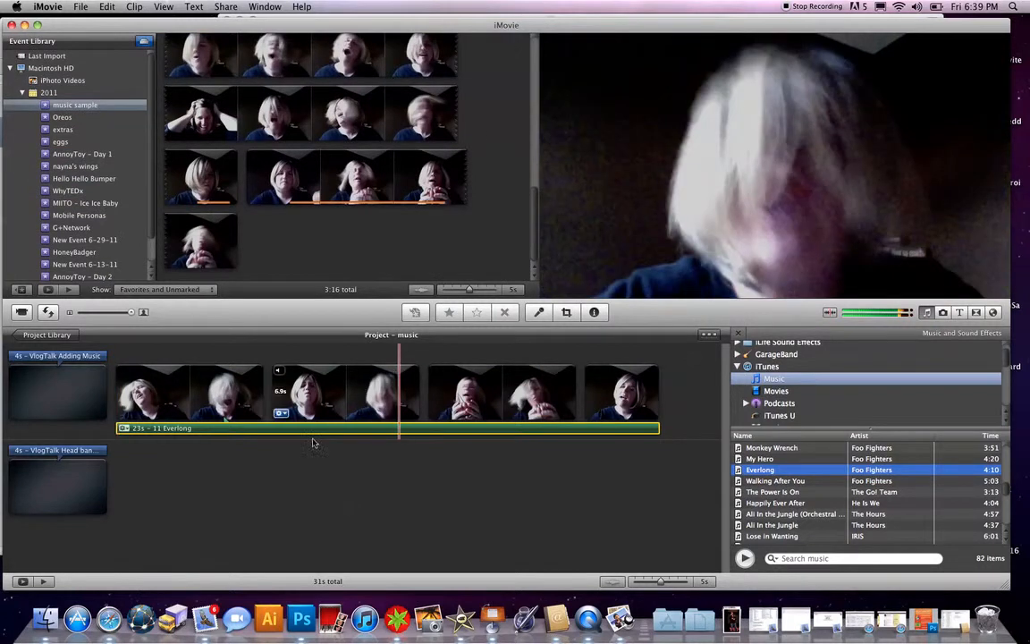
- Open the Everlong track's audio adjustments, enable a manual fade-in, lengthen the fade-out, and confirm
key(space)
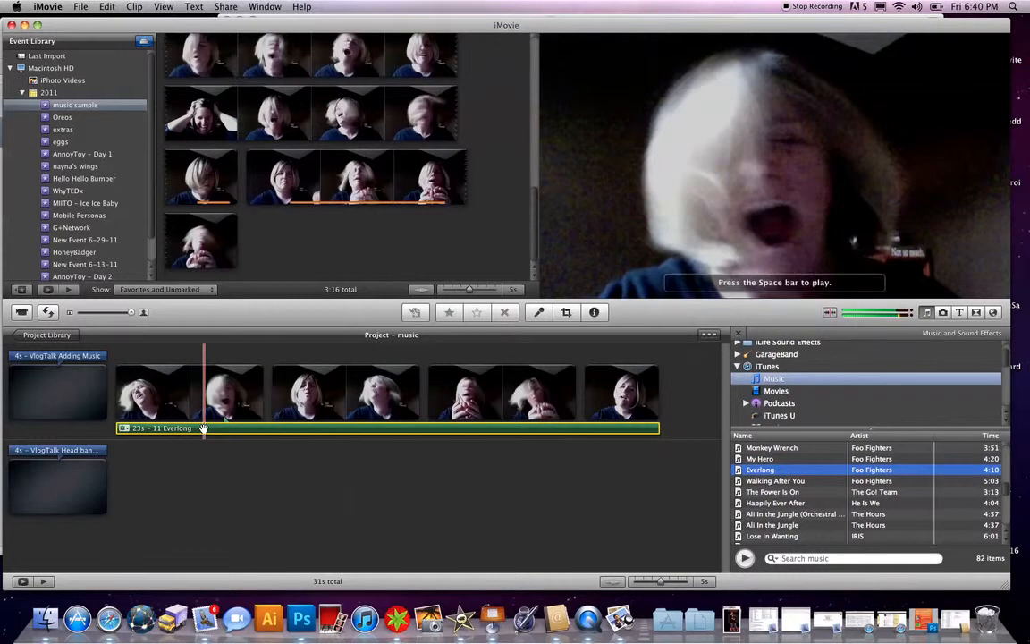
click(127, 432)
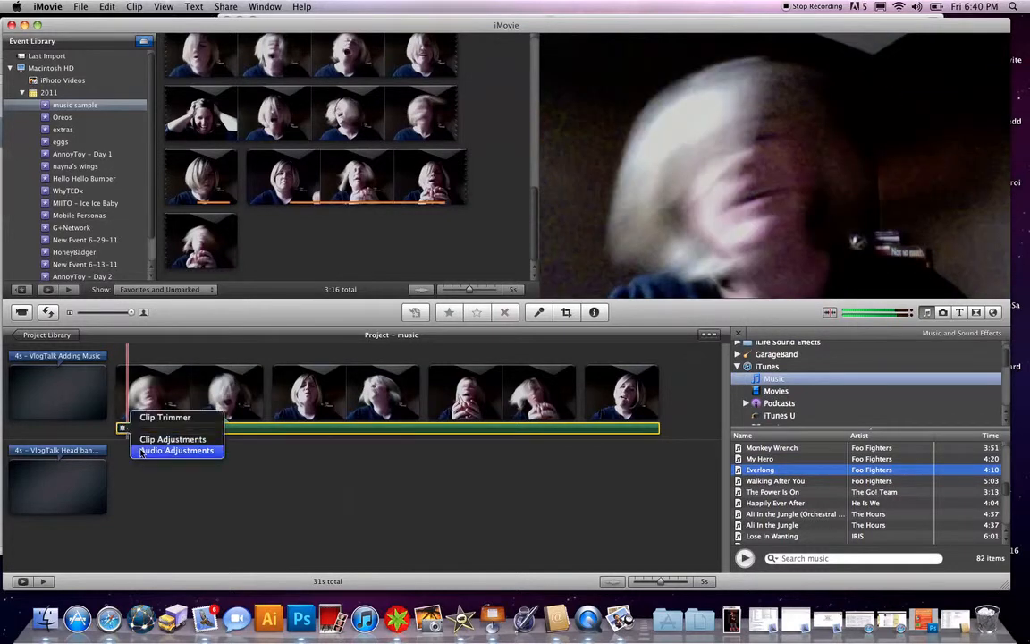
click(140, 452)
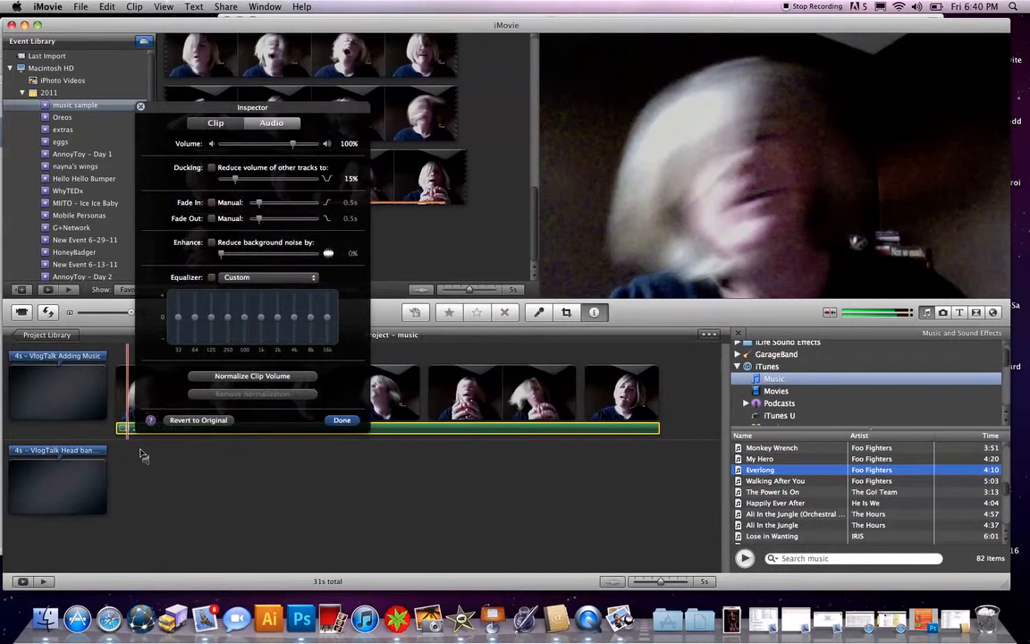
click(212, 203)
mouse_move(258, 204)
mouse_down()
mouse_move(273, 206)
mouse_move(260, 204)
mouse_up()
drag(259, 222, 275, 220)
click(341, 424)
click(340, 421)
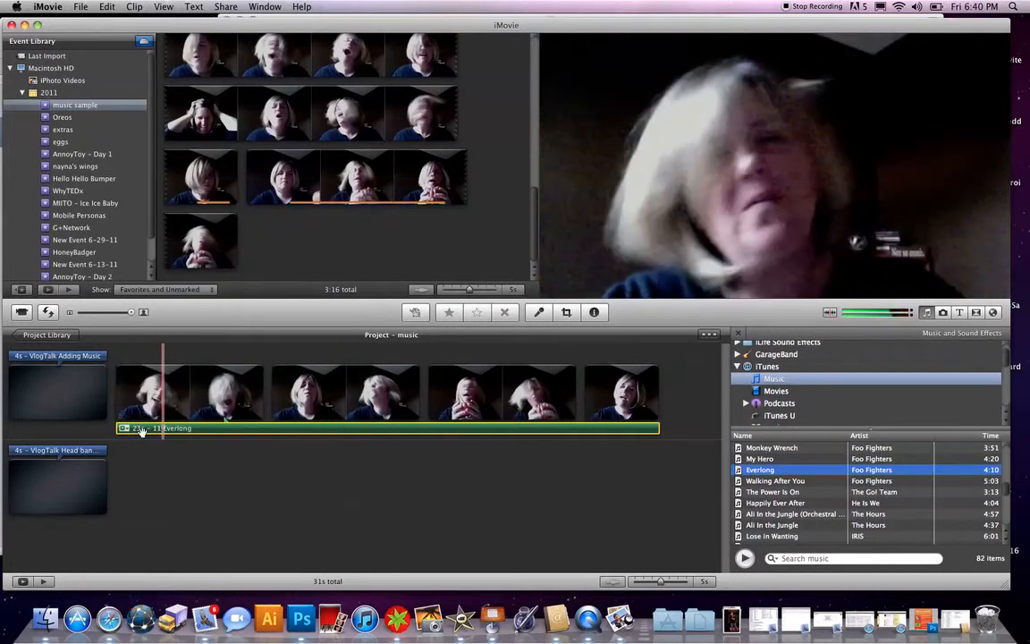